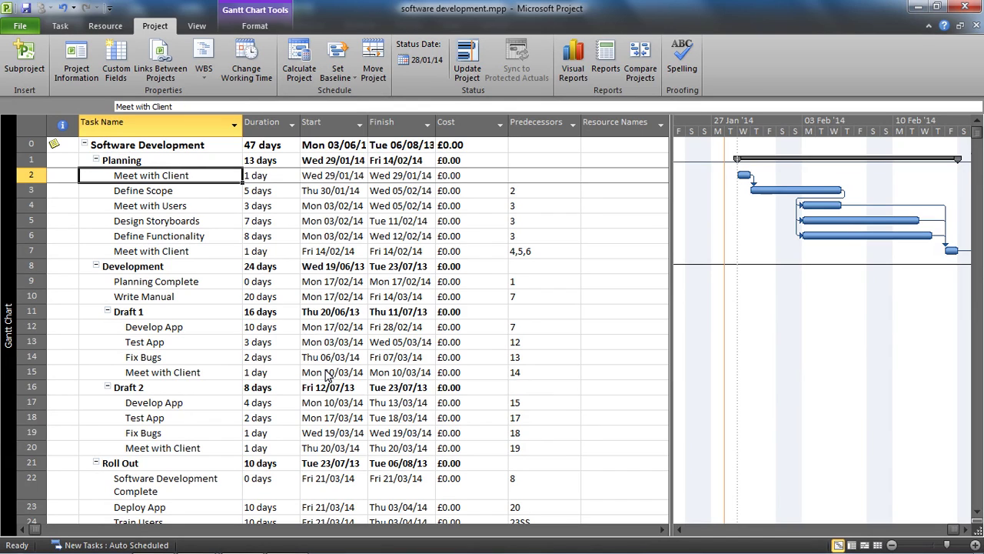
# - Select the Define Scope row's cells across to the Predecessors column
pyautogui.moveTo(193, 191); pyautogui.dragTo(536, 198)
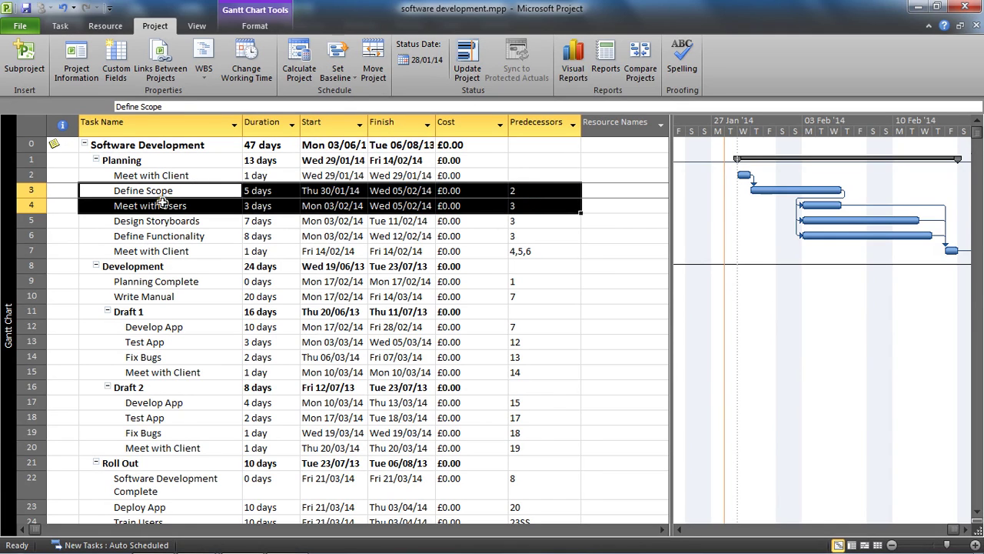
pyautogui.click(209, 235)
pyautogui.click(220, 190)
pyautogui.moveTo(220, 190); pyautogui.dragTo(521, 196)
pyautogui.click(202, 249)
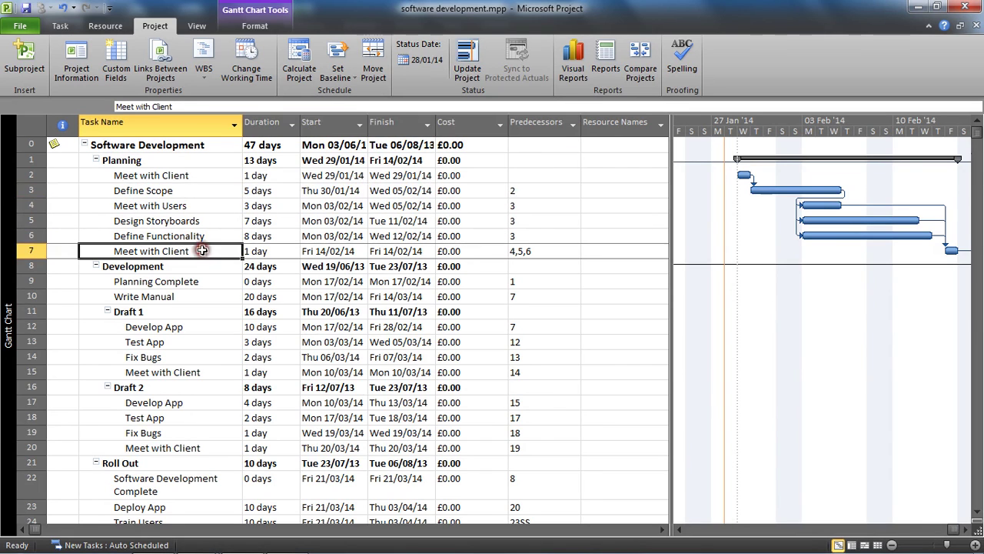
# - In the Resource Sheet, check the developer's max units, £20.00/hr standard and £25.00/hr overtime rates, then return to the Gantt chart
pyautogui.rightClick(11, 244)
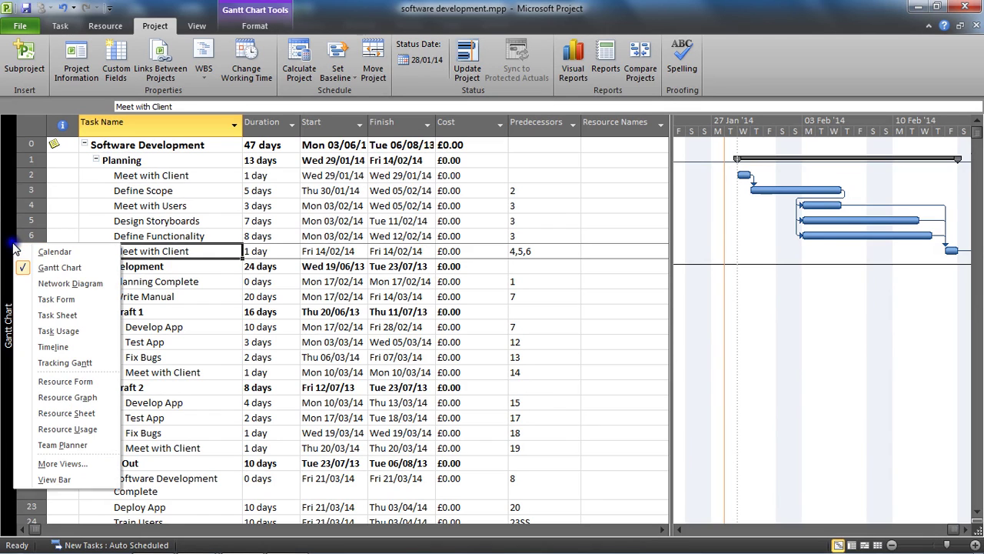
pyautogui.click(80, 413)
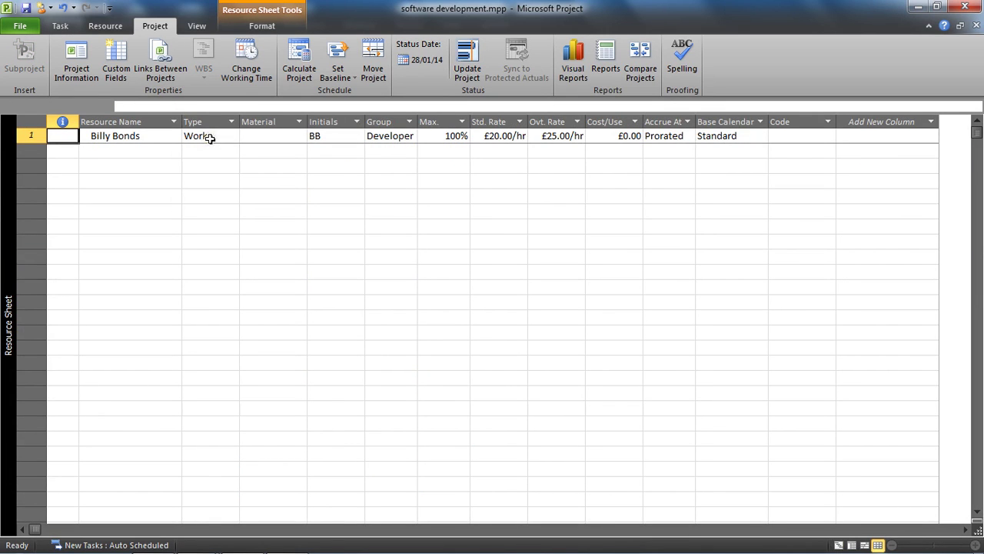
pyautogui.click(177, 136)
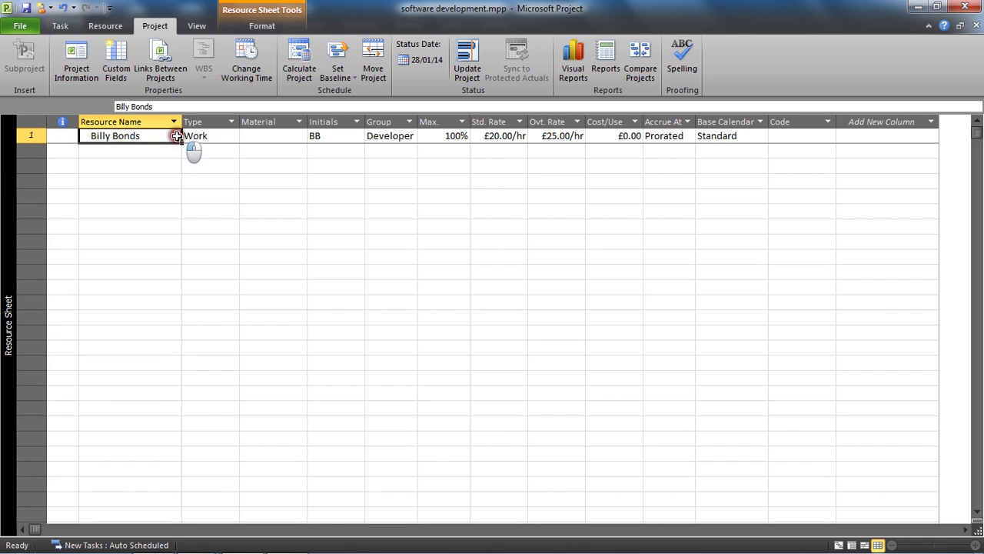
pyautogui.click(457, 136)
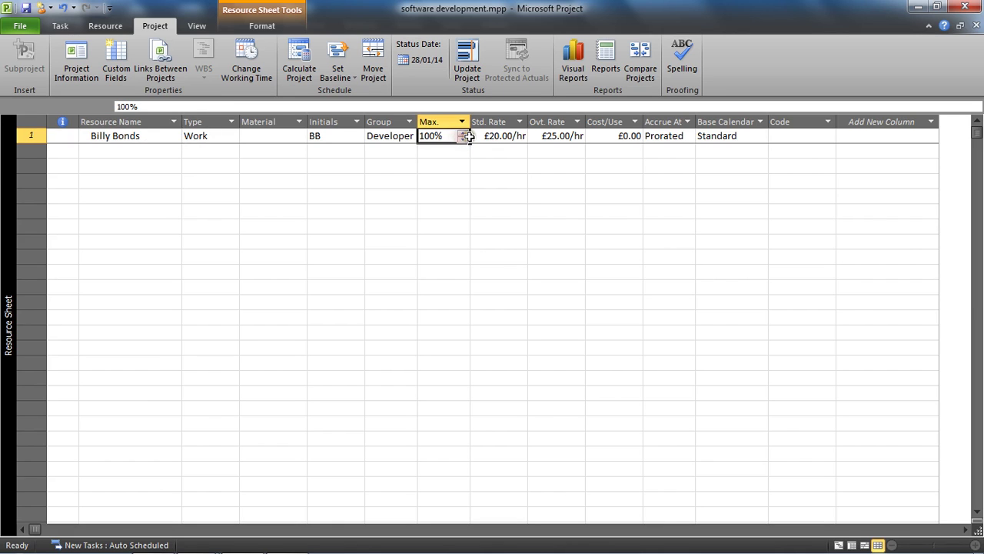
pyautogui.click(500, 136)
pyautogui.click(548, 135)
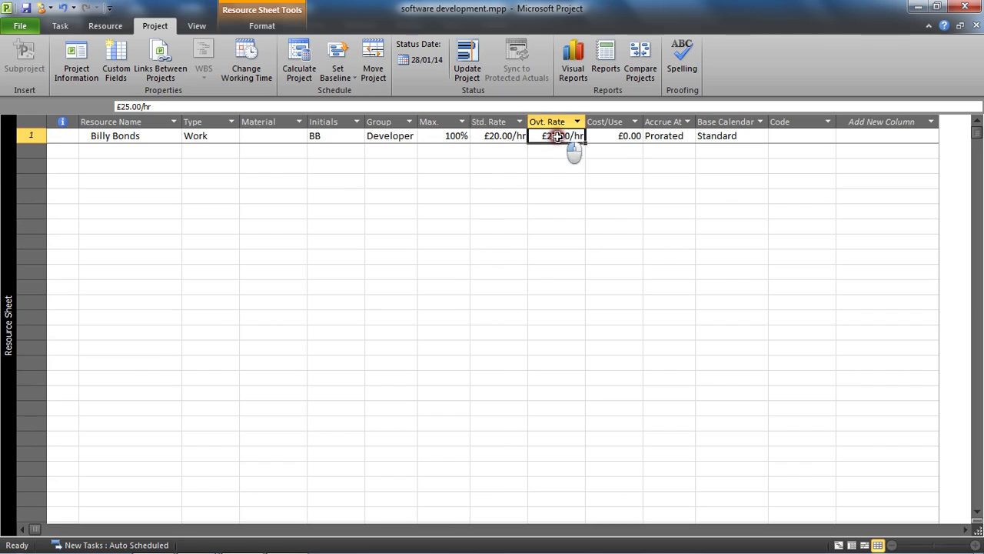
pyautogui.click(513, 135)
pyautogui.click(541, 135)
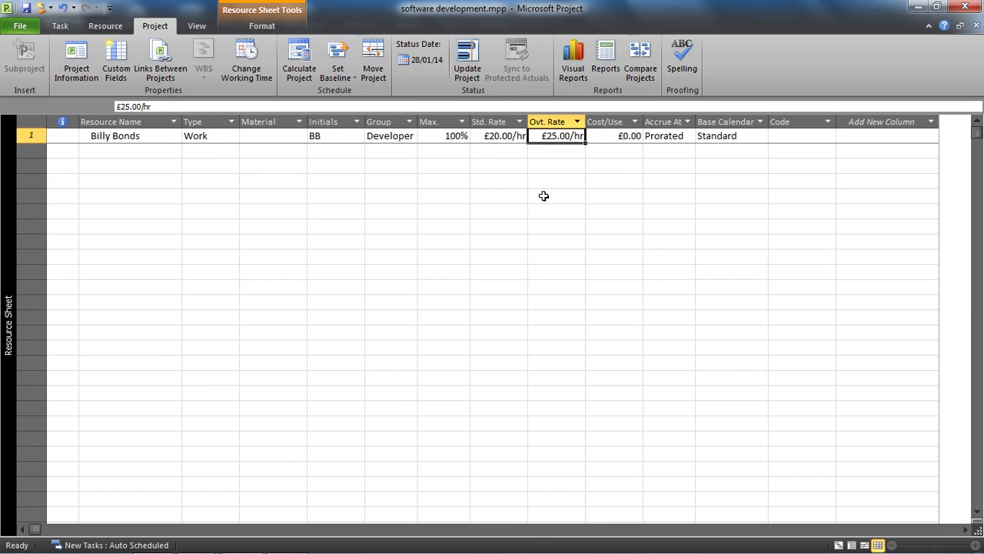
pyautogui.rightClick(4, 234)
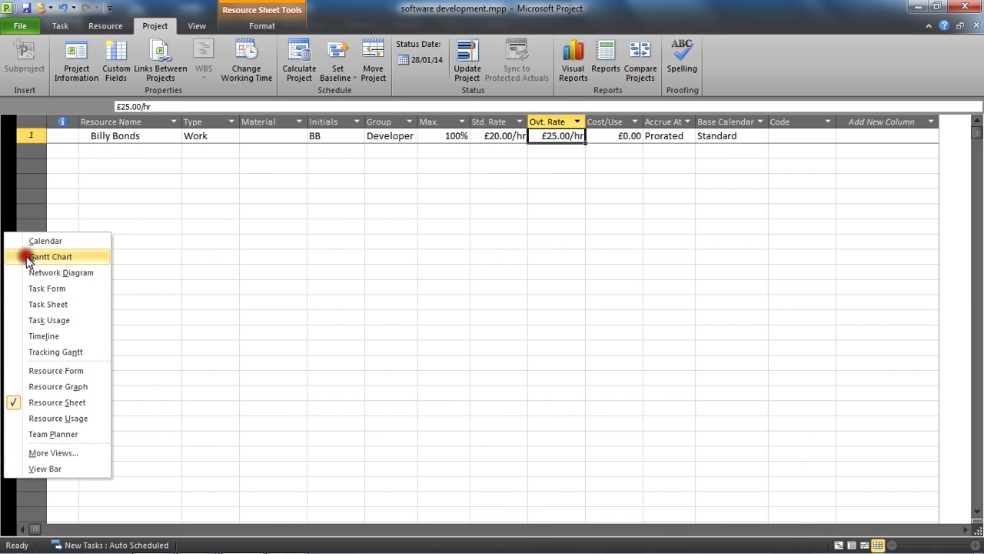
pyautogui.click(30, 257)
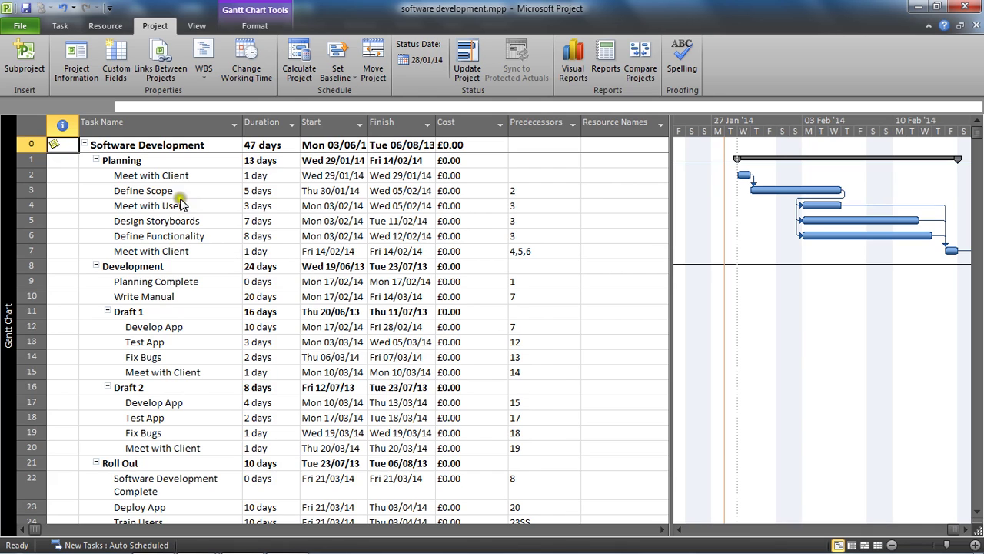
# - Check the 8 hours per day setting in Project Options' schedule settings without changing anything
pyautogui.click(28, 26)
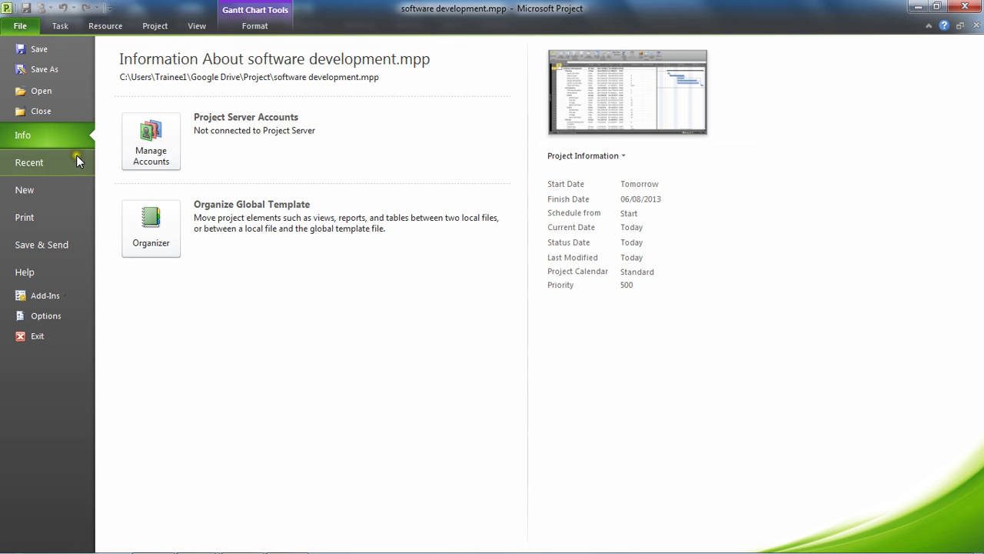
pyautogui.click(47, 315)
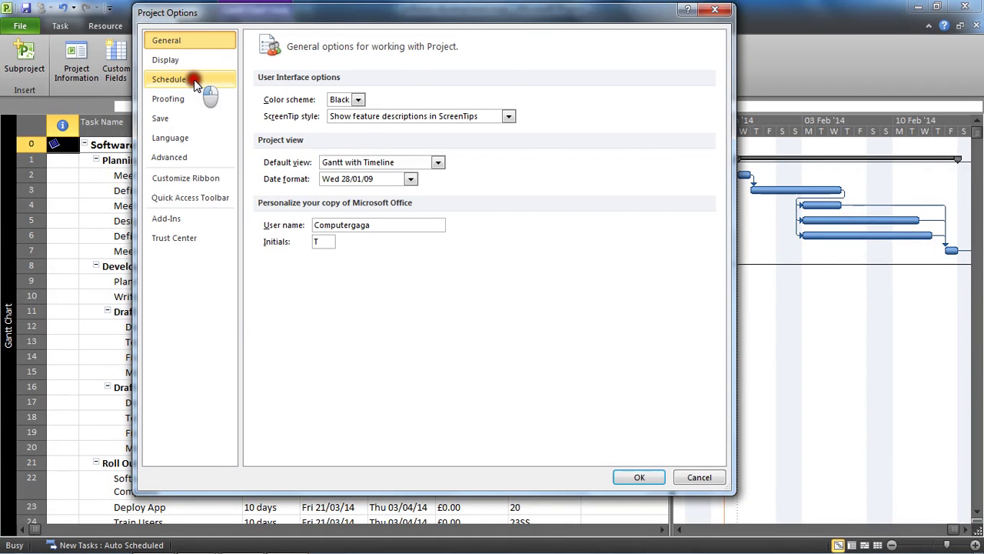
pyautogui.click(192, 79)
pyautogui.doubleClick(343, 184)
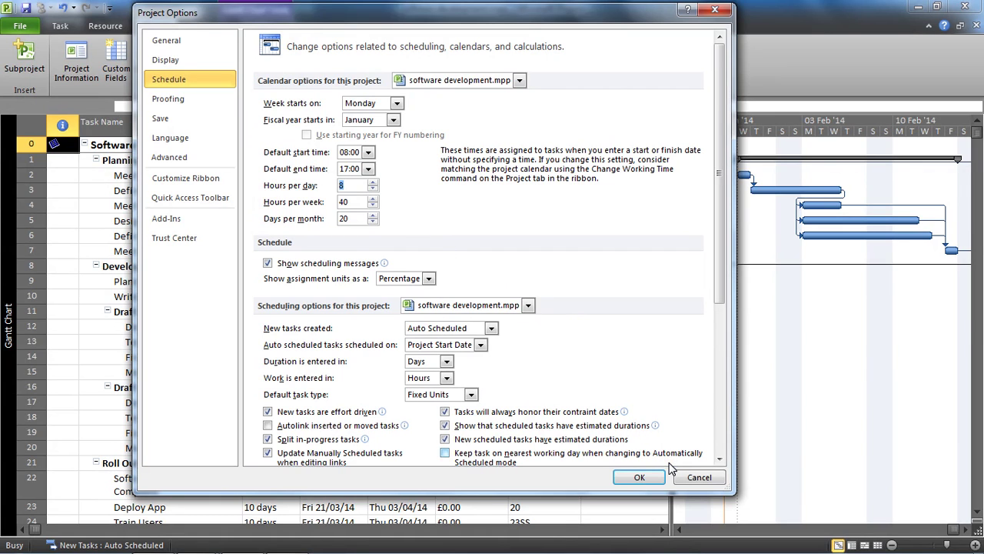
pyautogui.click(692, 475)
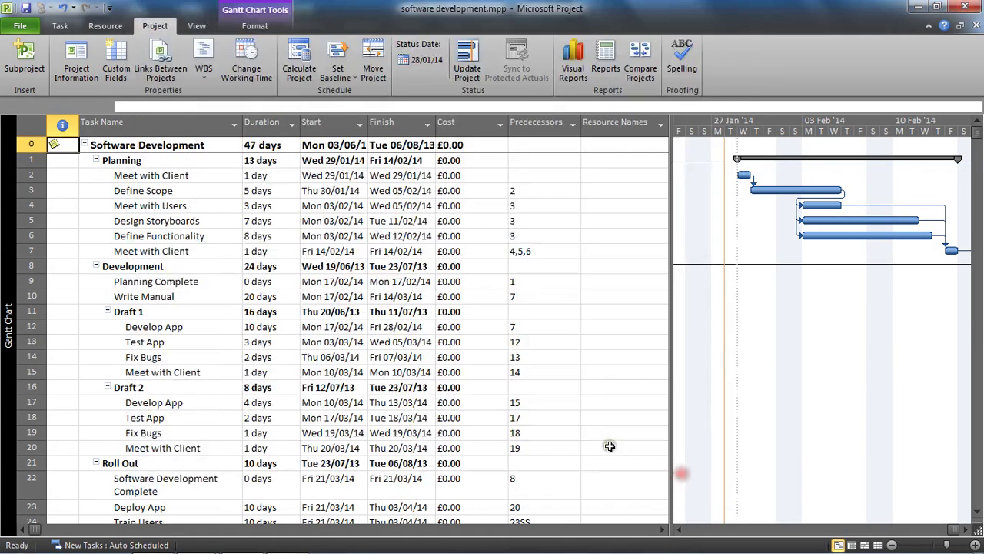
# - Assign the developer resource to the Define Scope task
pyautogui.click(190, 202)
pyautogui.click(600, 190)
pyautogui.click(662, 192)
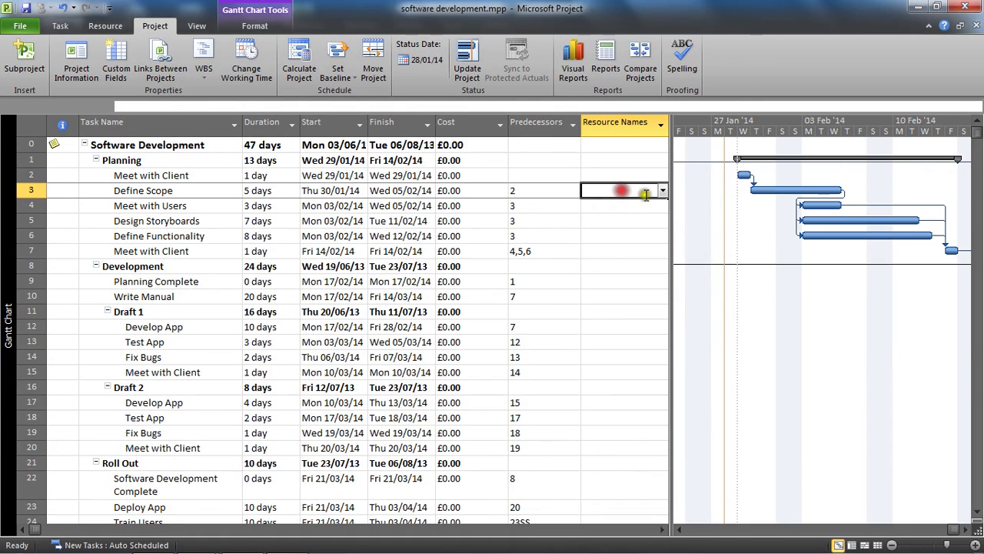
pyautogui.click(603, 207)
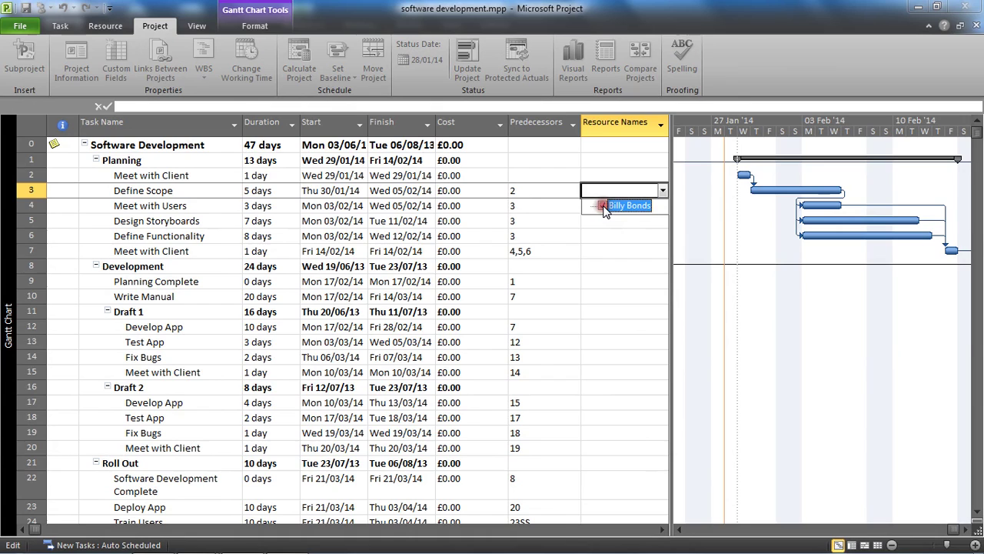
pyautogui.press('Return')
# - Verify Define Scope's 5 days duration, its assigned resource and its £800.00 cost
pyautogui.click(260, 192)
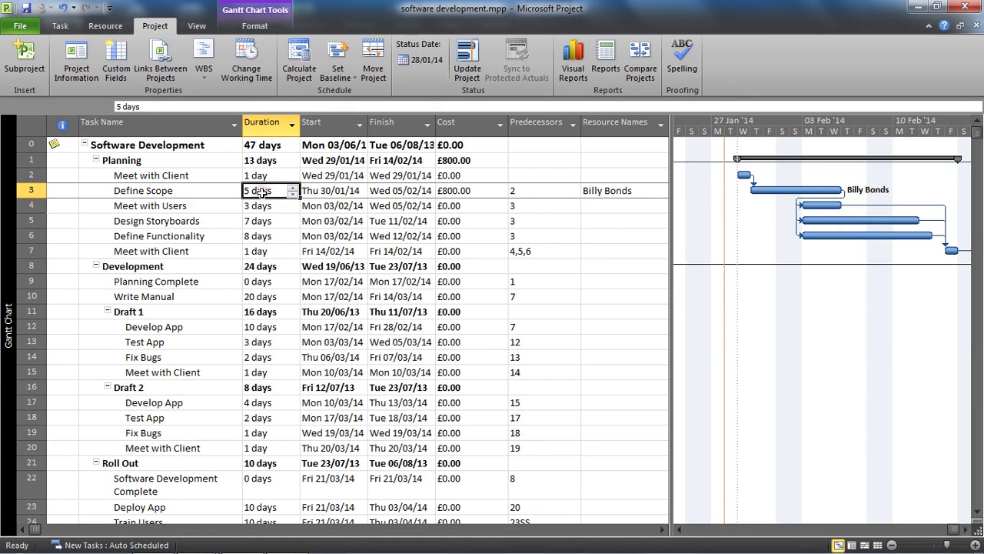
pyautogui.click(625, 191)
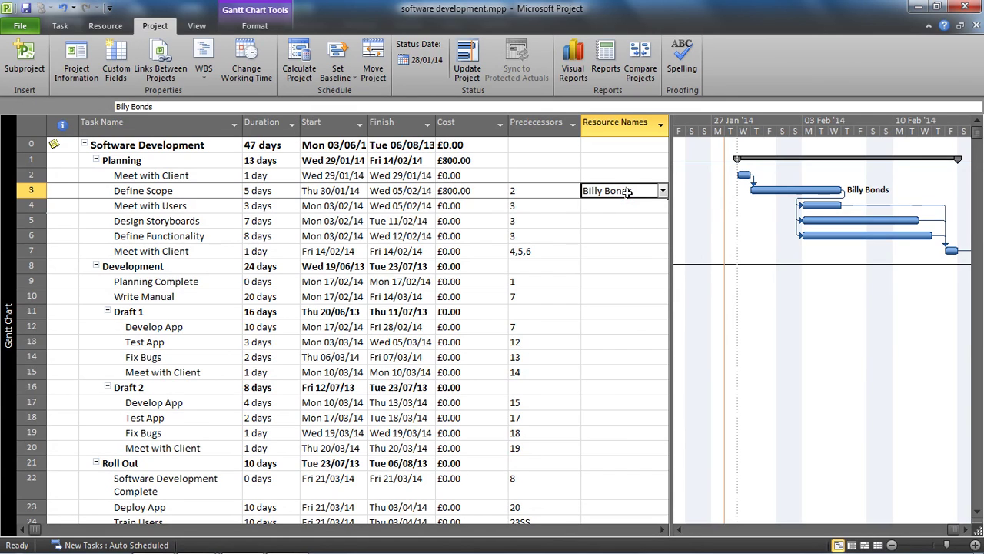
pyautogui.click(471, 129)
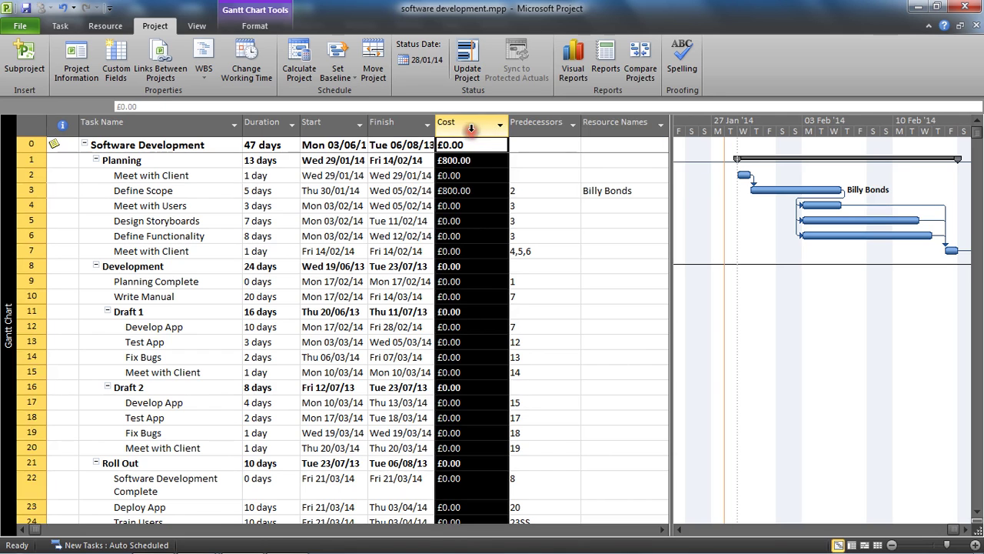
pyautogui.click(473, 193)
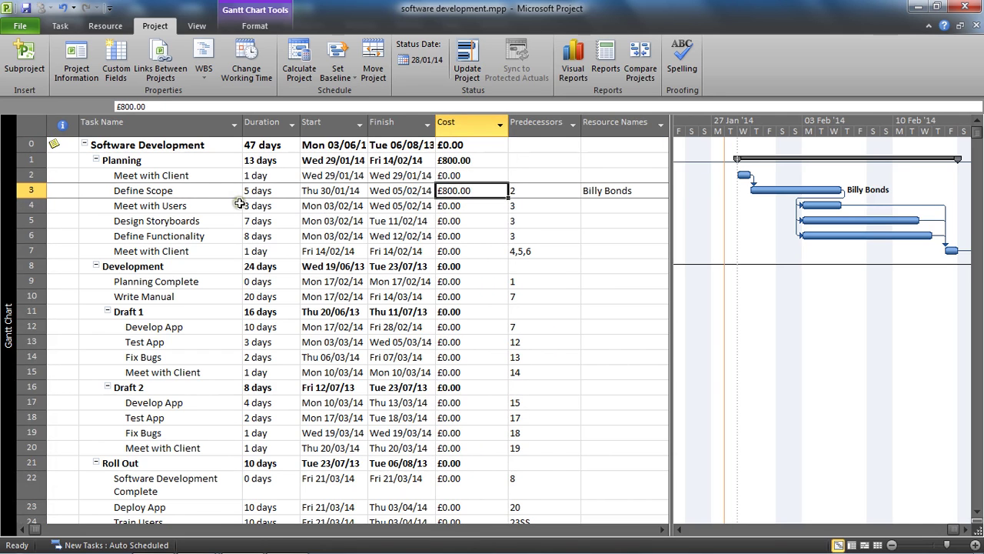
pyautogui.click(206, 191)
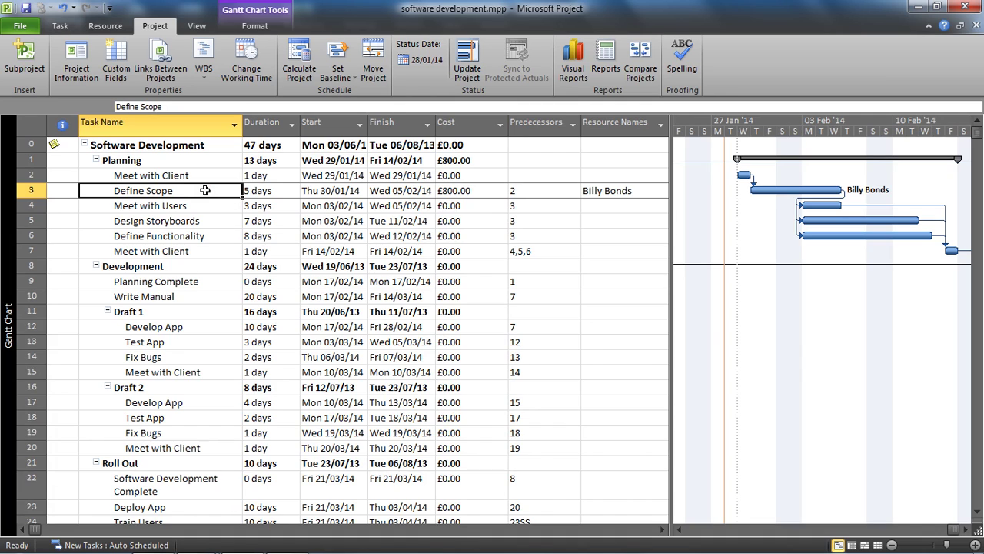
pyautogui.click(266, 190)
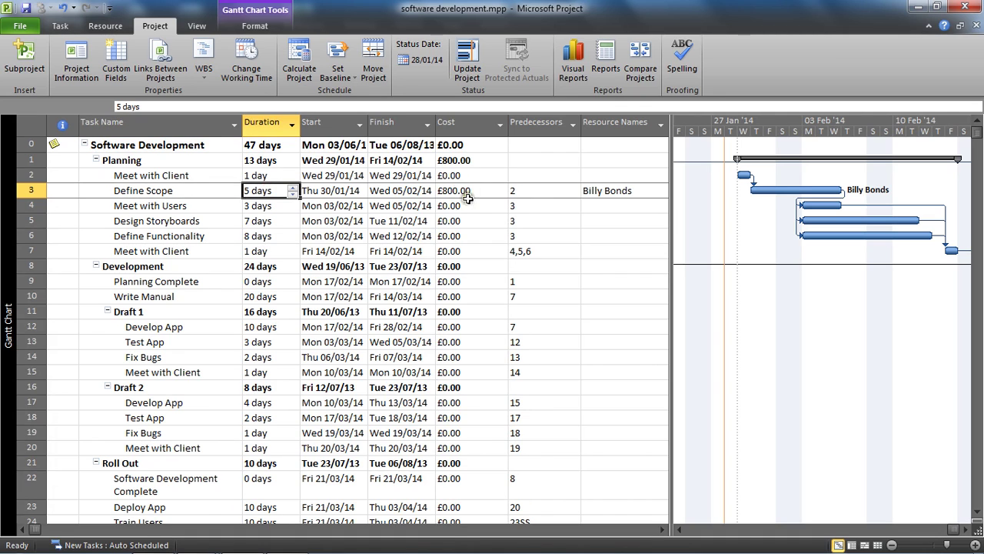
pyautogui.click(195, 211)
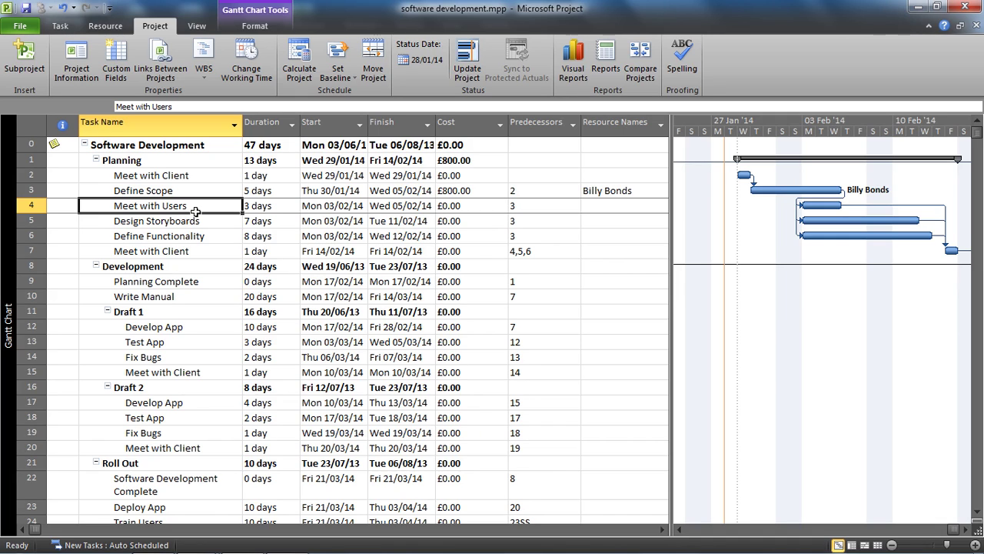
# - Show the Task Form under the Gantt chart for Define Scope and view its layout choices
pyautogui.click(209, 191)
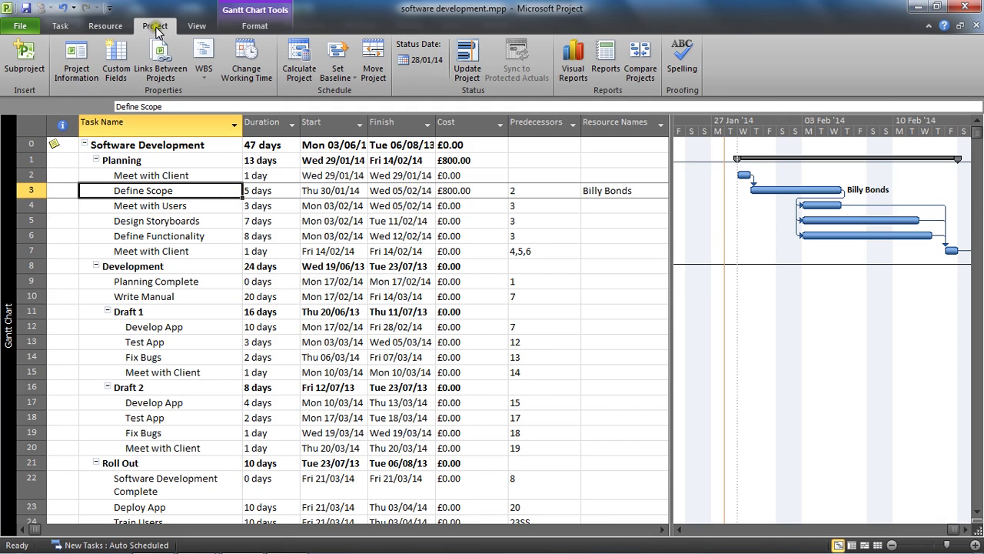
pyautogui.click(194, 27)
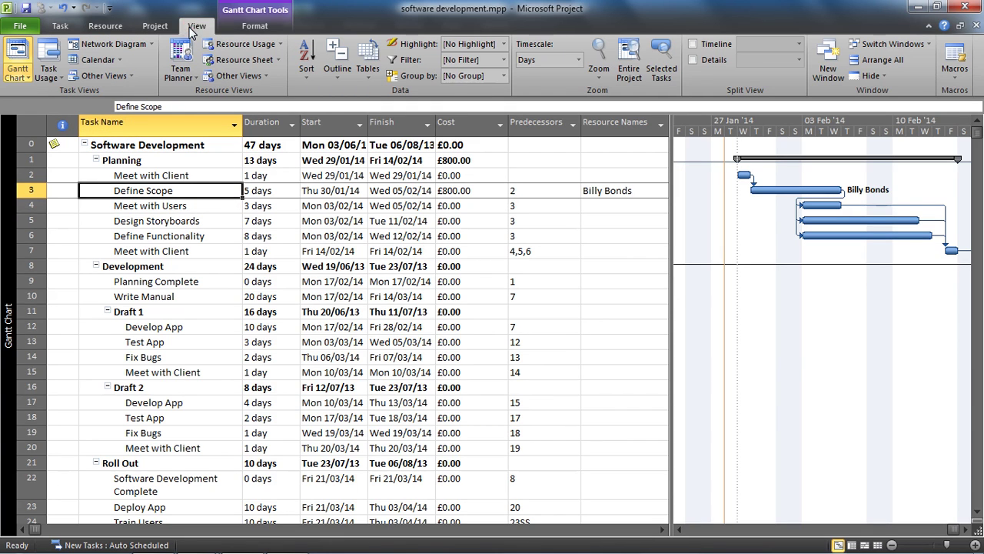
pyautogui.click(694, 61)
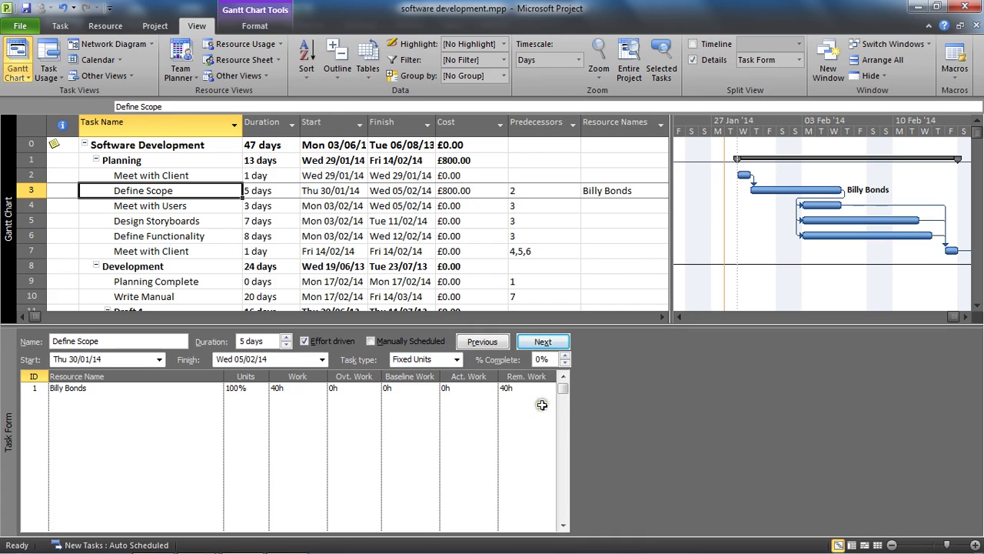
pyautogui.rightClick(608, 398)
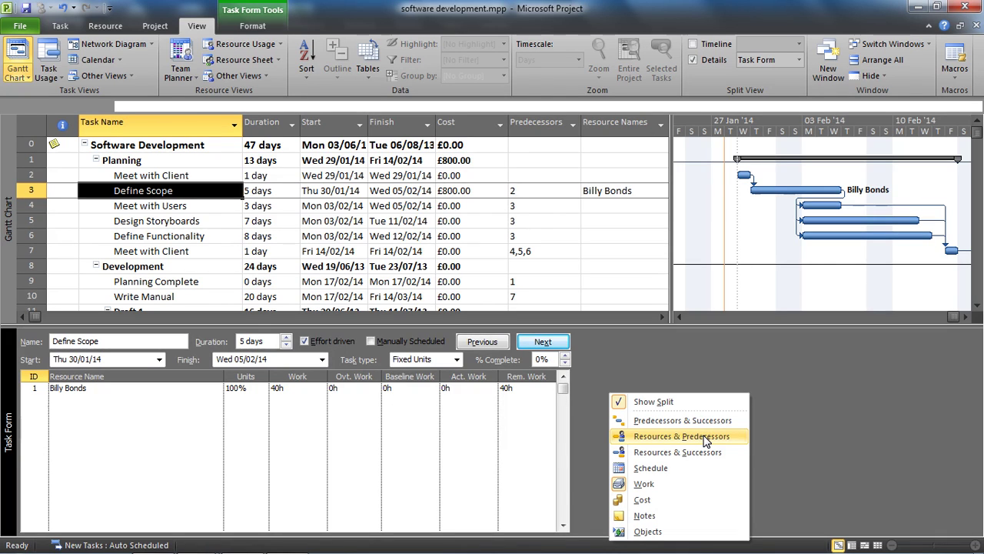
# - Enter 10 hours of overtime work for the developer in the Task Form
pyautogui.click(300, 389)
pyautogui.click(300, 389)
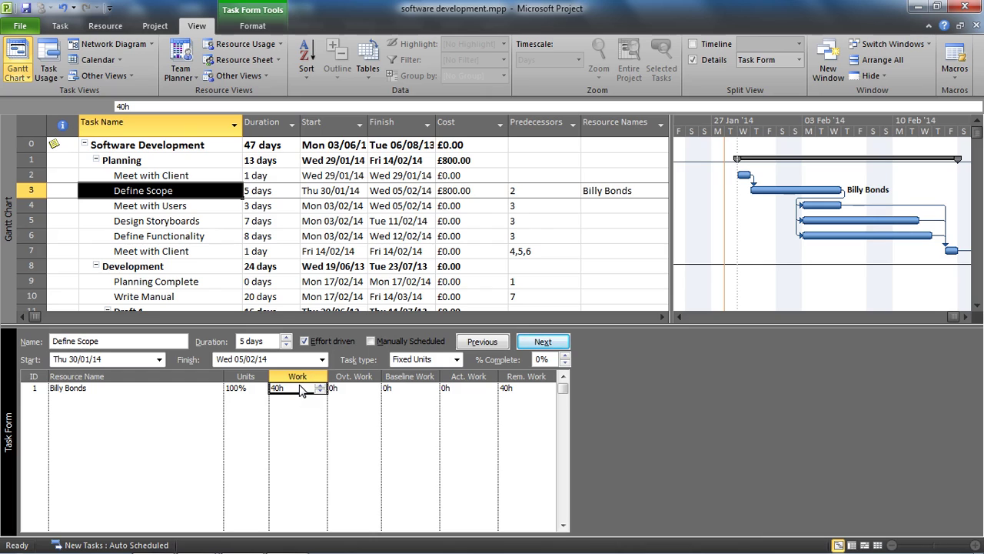
pyautogui.click(340, 389)
pyautogui.write('10')
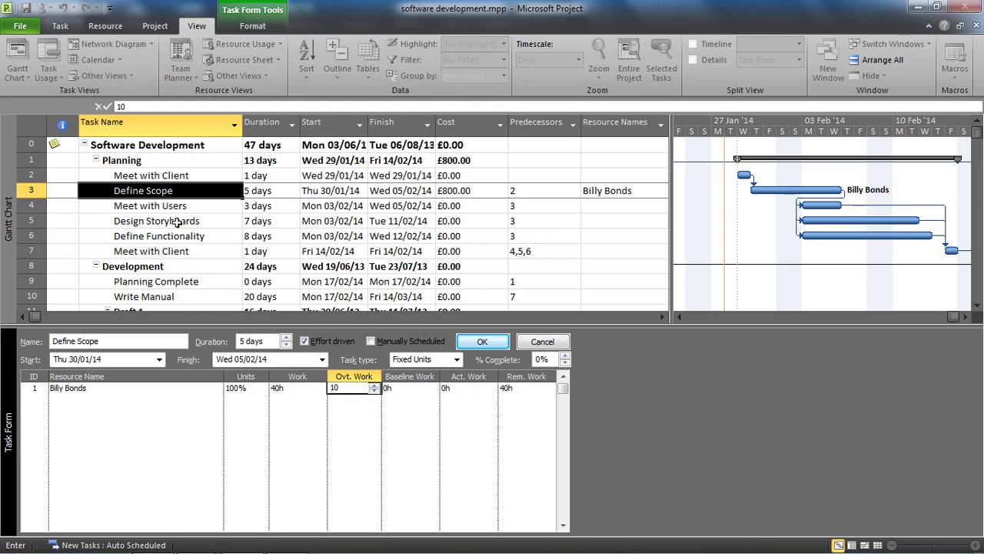
pyautogui.press('Return')
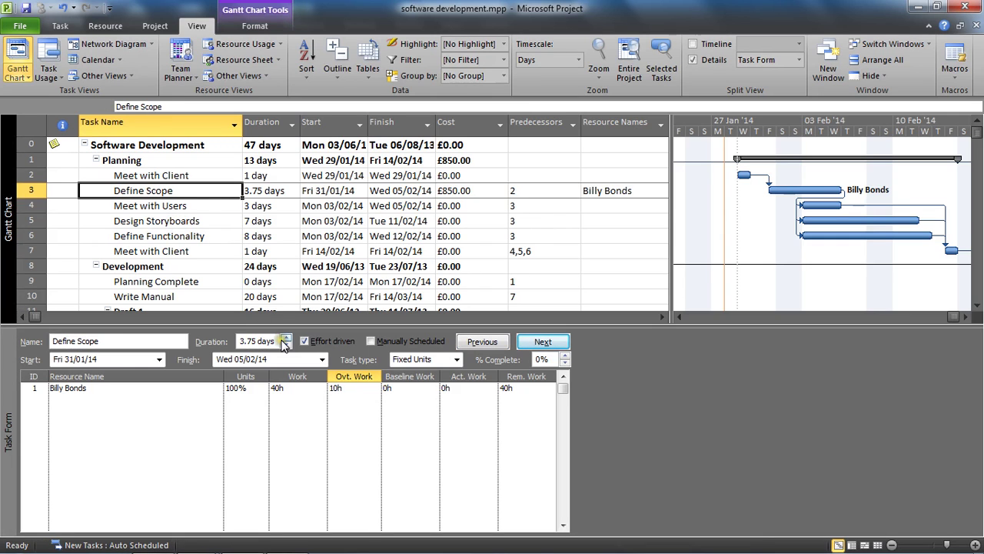
# - Check Define Scope's new duration alongside the 10h overtime and 40h work values
pyautogui.click(277, 195)
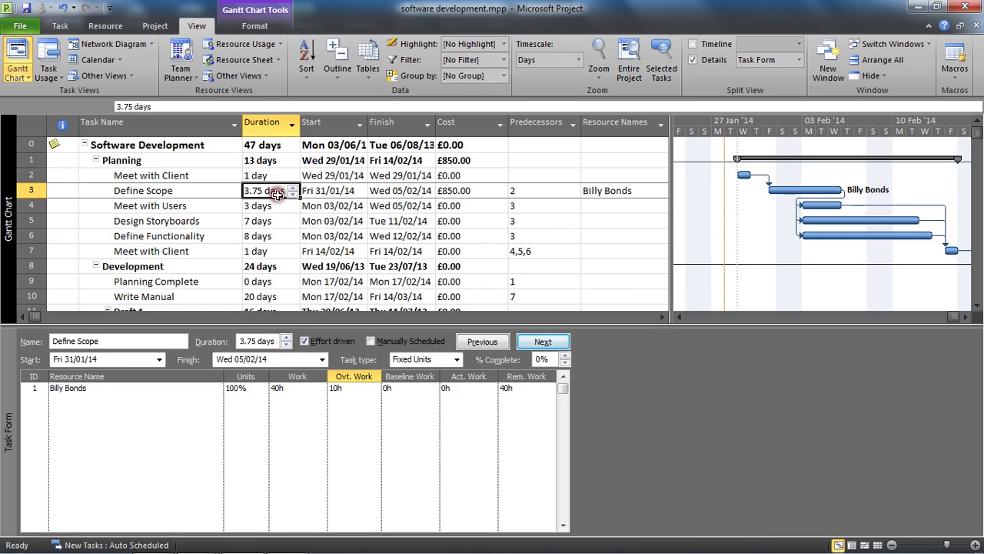
pyautogui.click(185, 191)
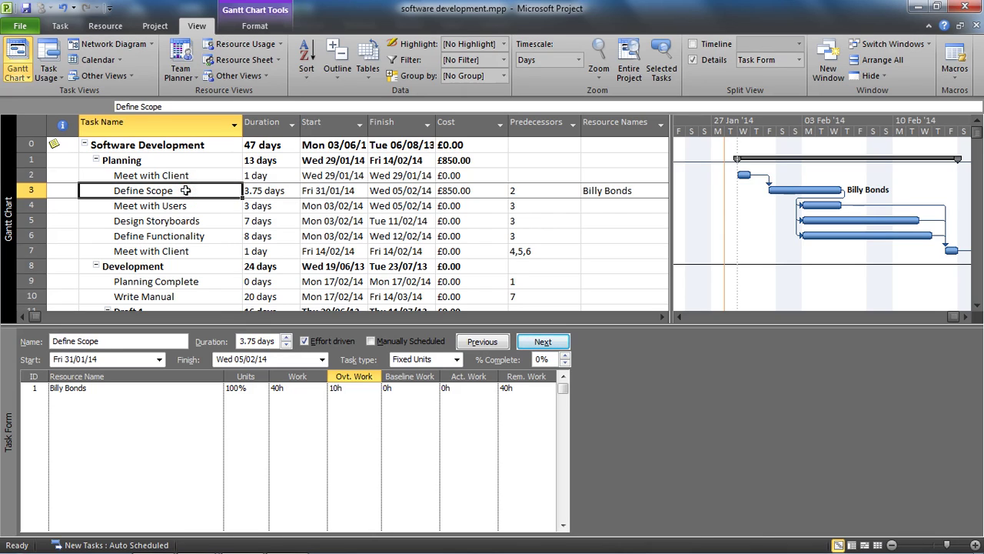
pyautogui.click(362, 390)
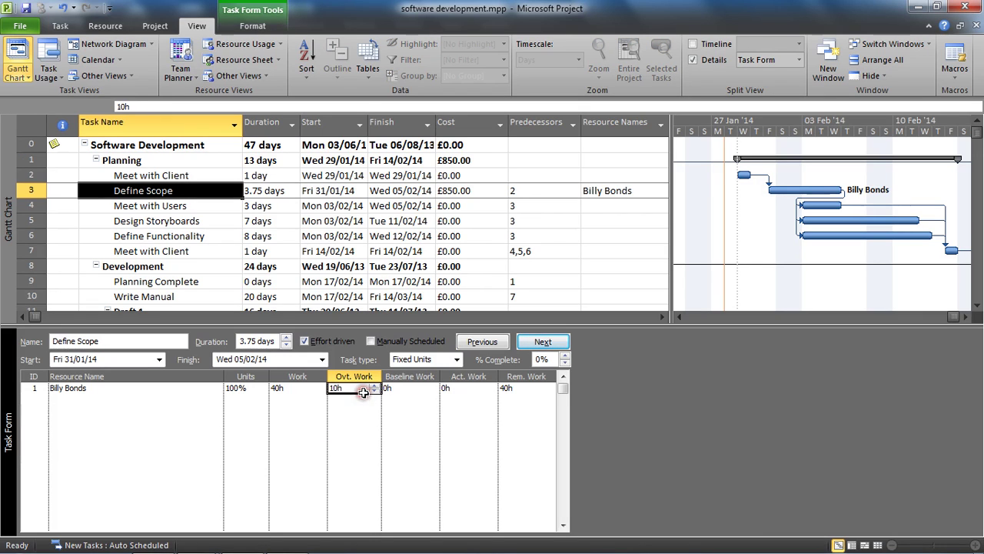
pyautogui.click(307, 388)
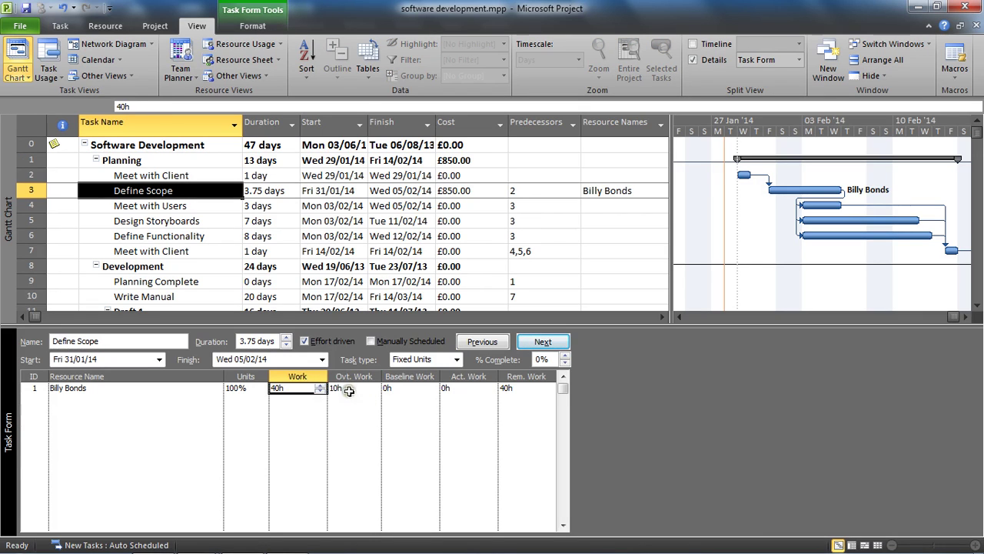
pyautogui.click(348, 390)
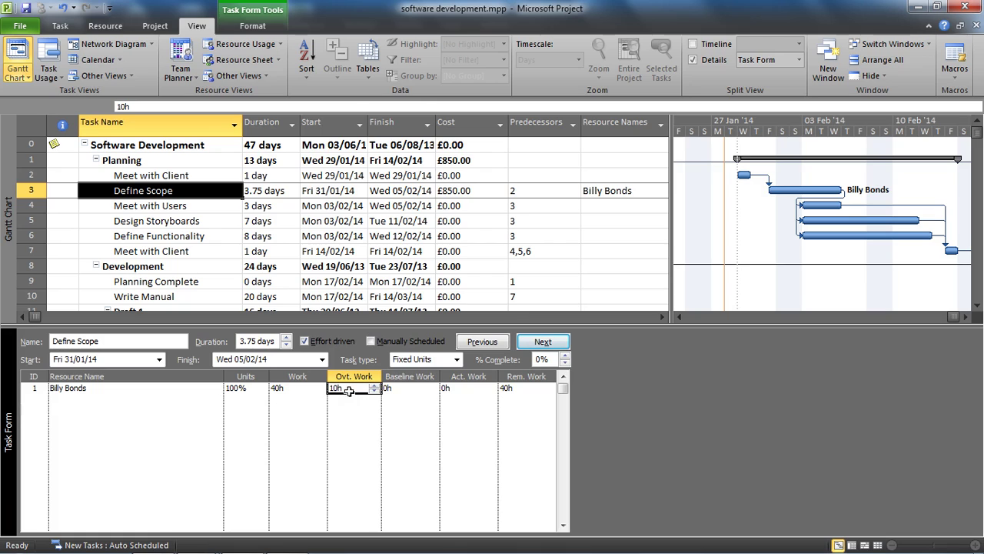
pyautogui.click(273, 190)
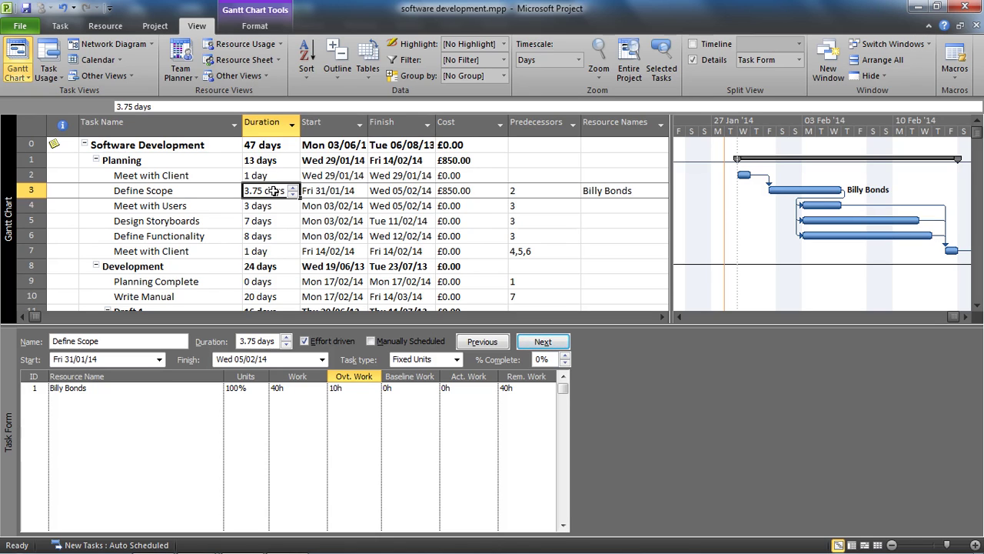
pyautogui.click(455, 191)
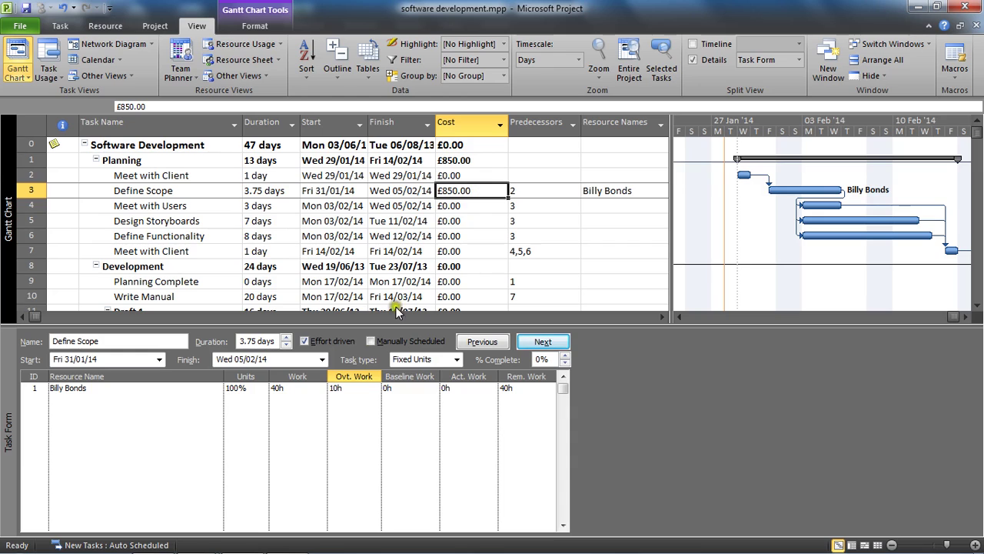
# - Change the developer's work on Define Scope to 50h, confirming 5 days and £1,050.00 cost
pyautogui.click(296, 388)
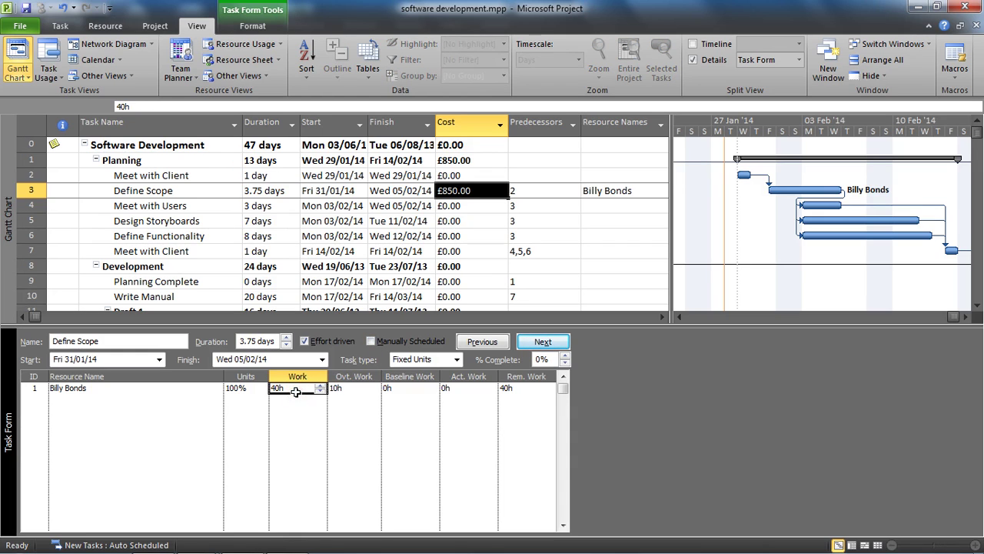
pyautogui.write('50')
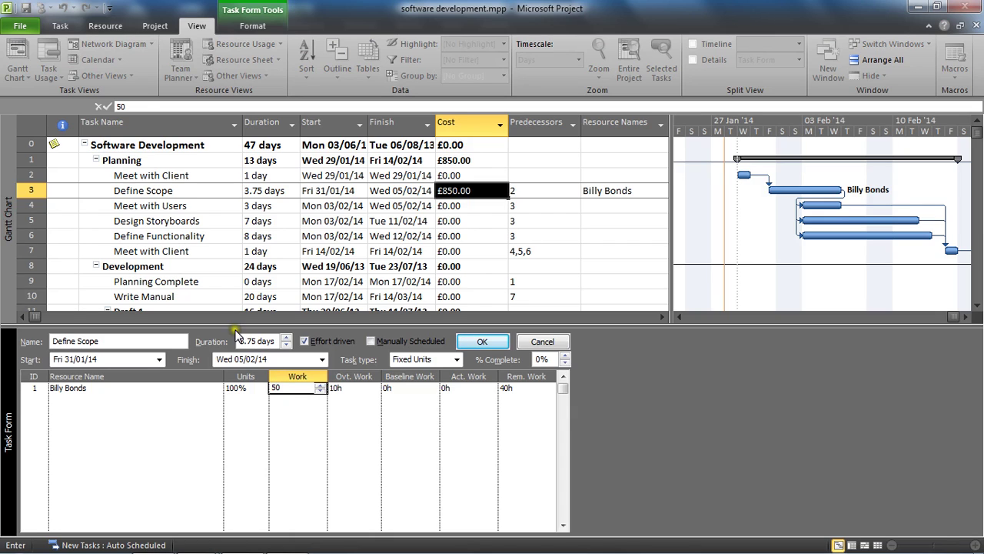
pyautogui.click(175, 223)
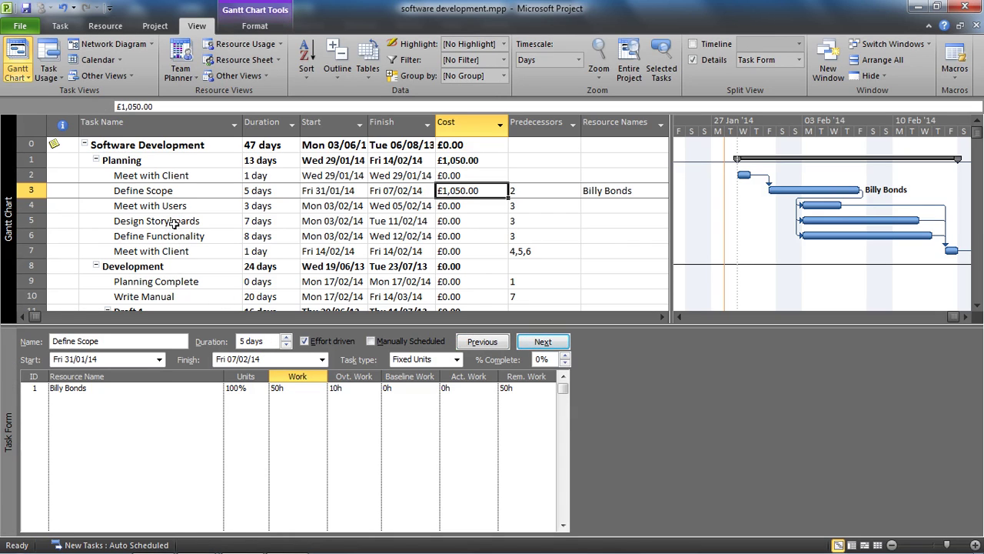
pyautogui.click(255, 192)
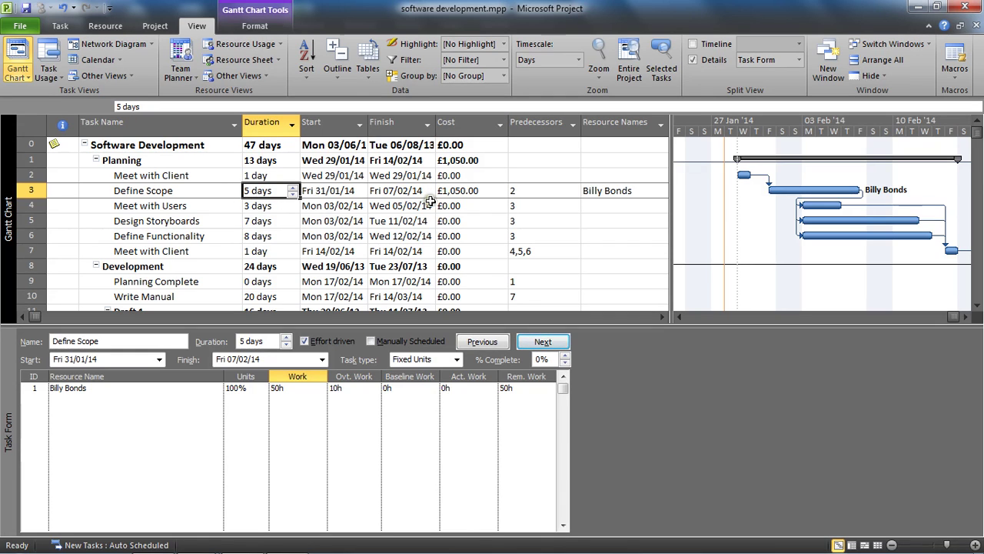
pyautogui.click(457, 191)
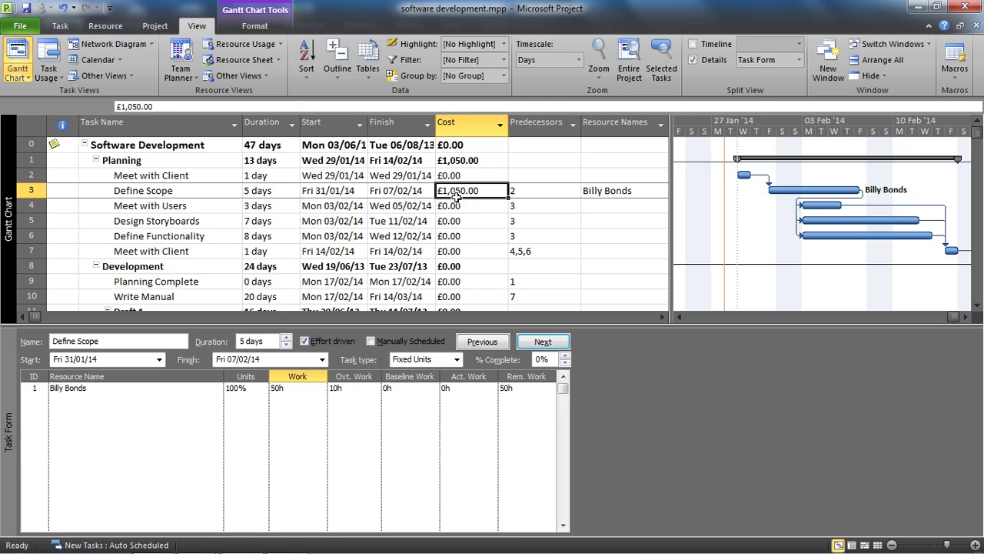
pyautogui.click(338, 387)
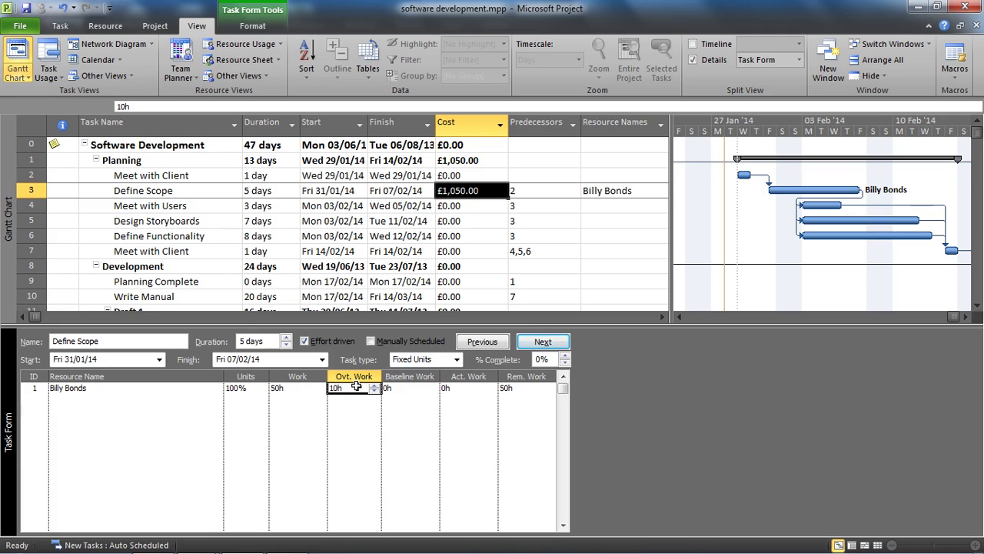
pyautogui.click(311, 390)
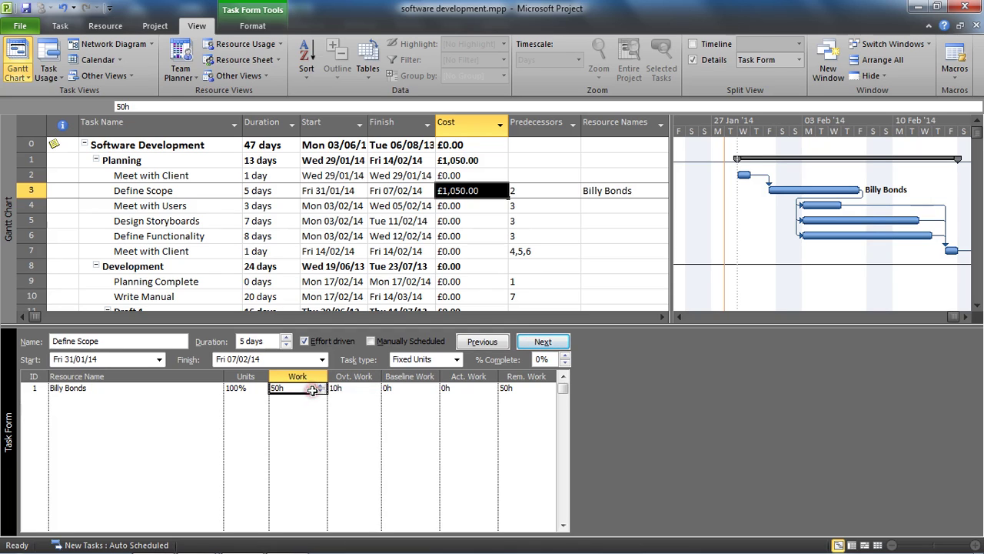